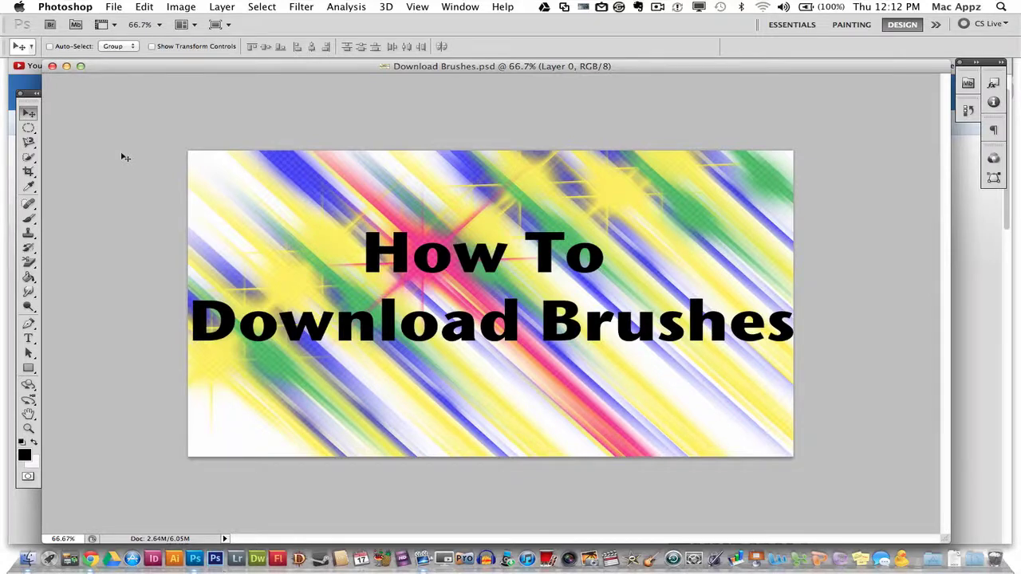
Select the Brush tool and set its size to 95 px in the Brush Preset picker
click(29, 221)
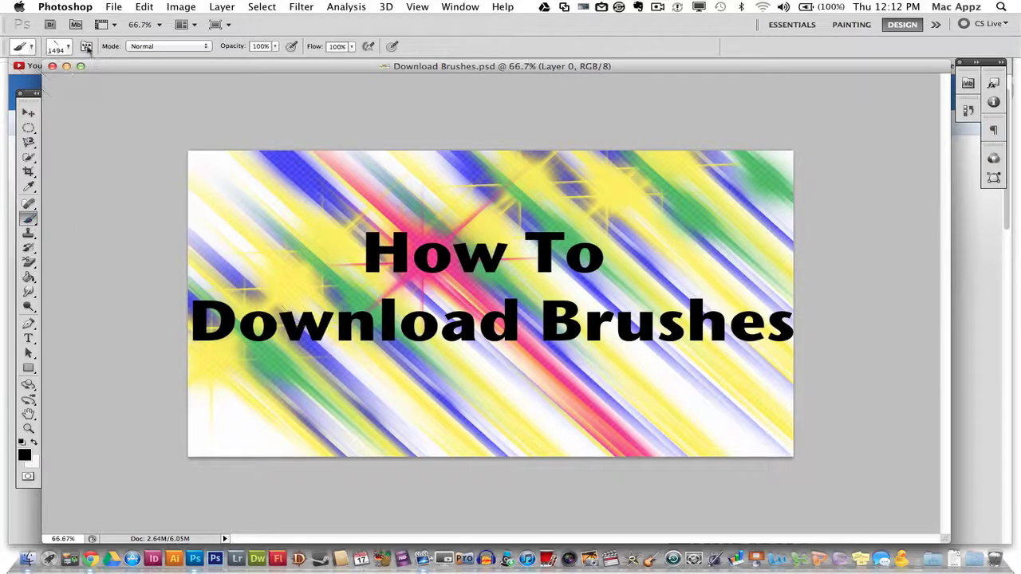
click(61, 50)
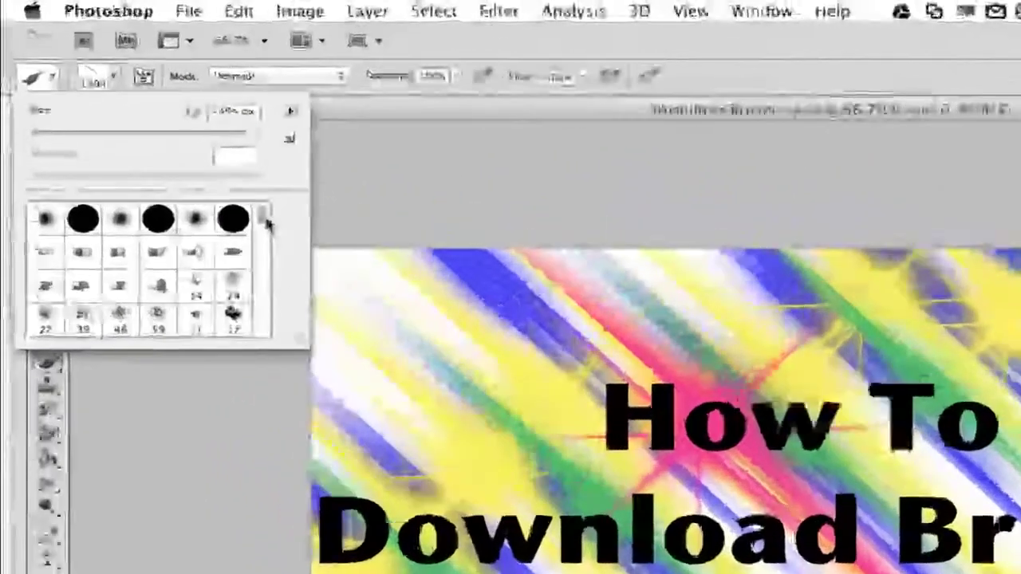
drag(157, 131, 156, 150)
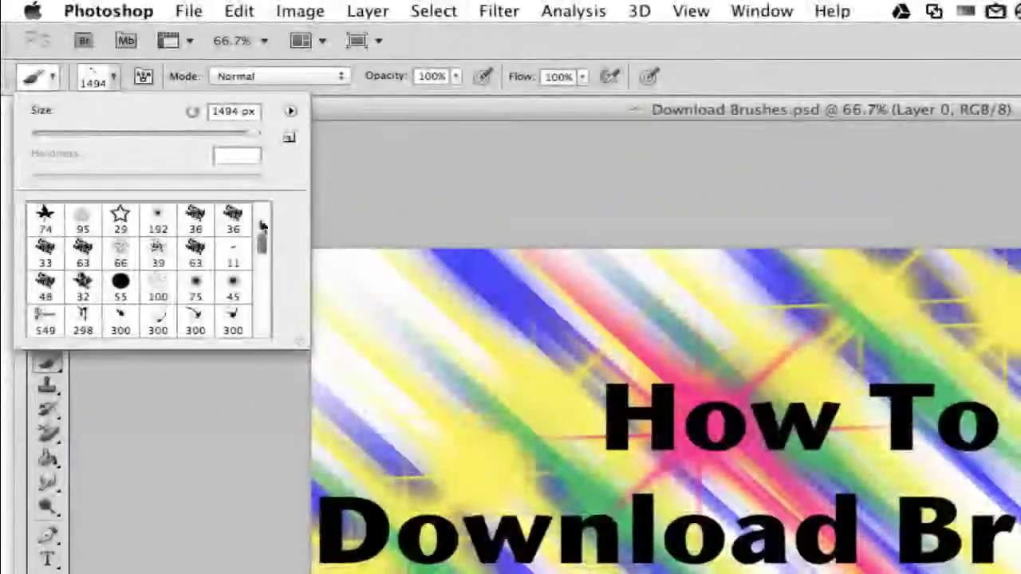
drag(255, 141, 139, 150)
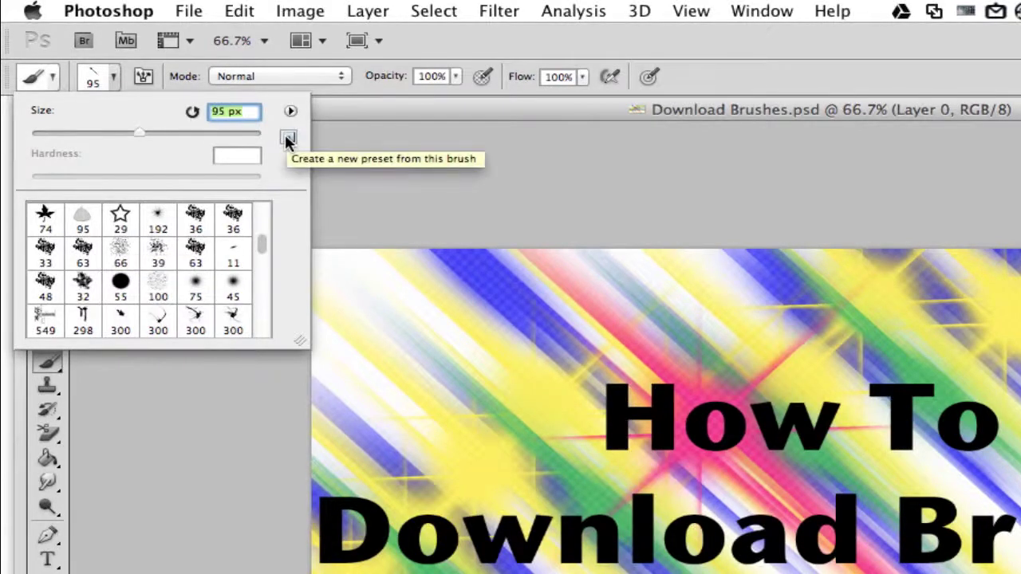
click(290, 112)
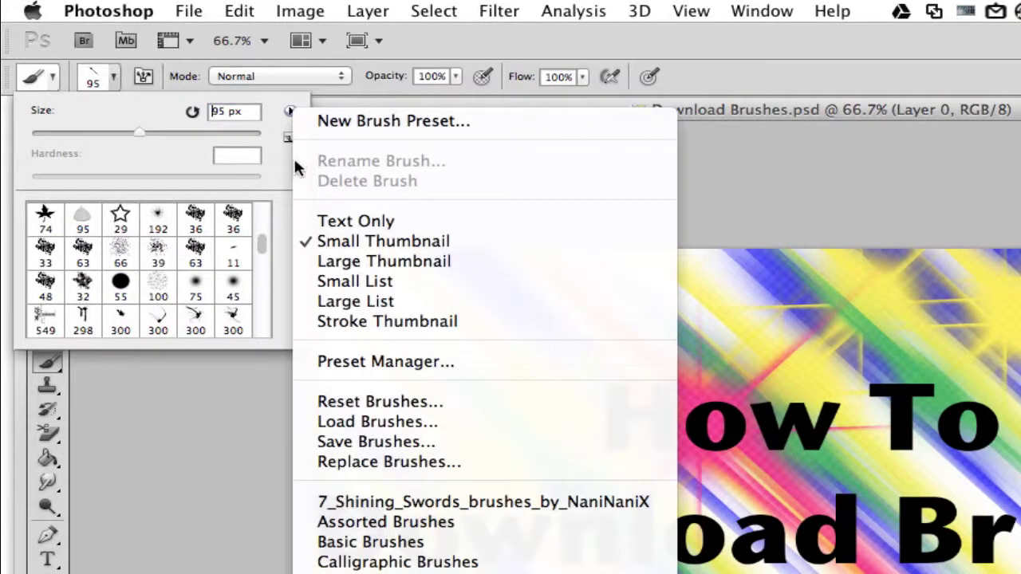
click(278, 161)
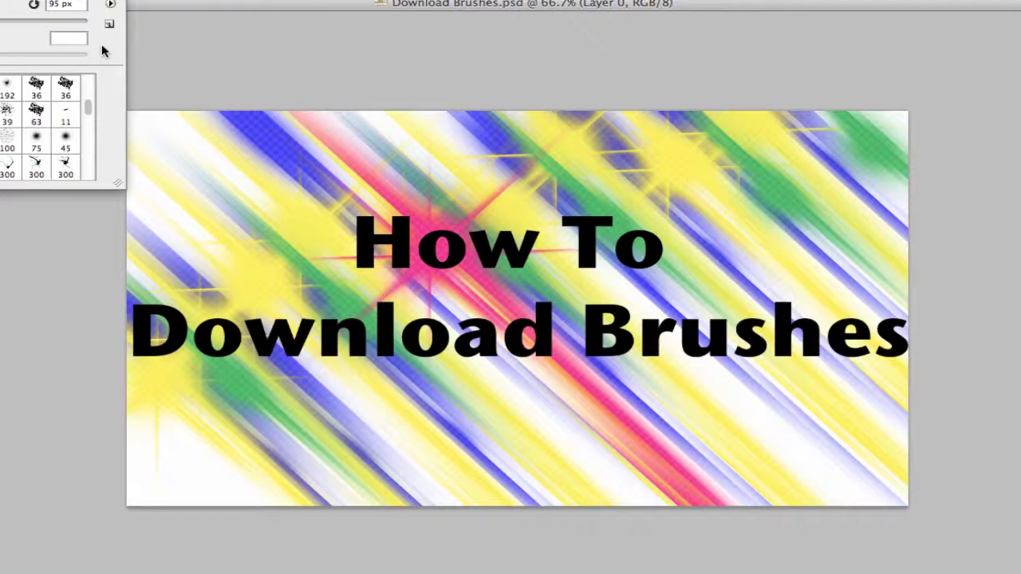
Close the brush picker and search Brusheezy for 'Swirls', scrolling through the results
click(127, 37)
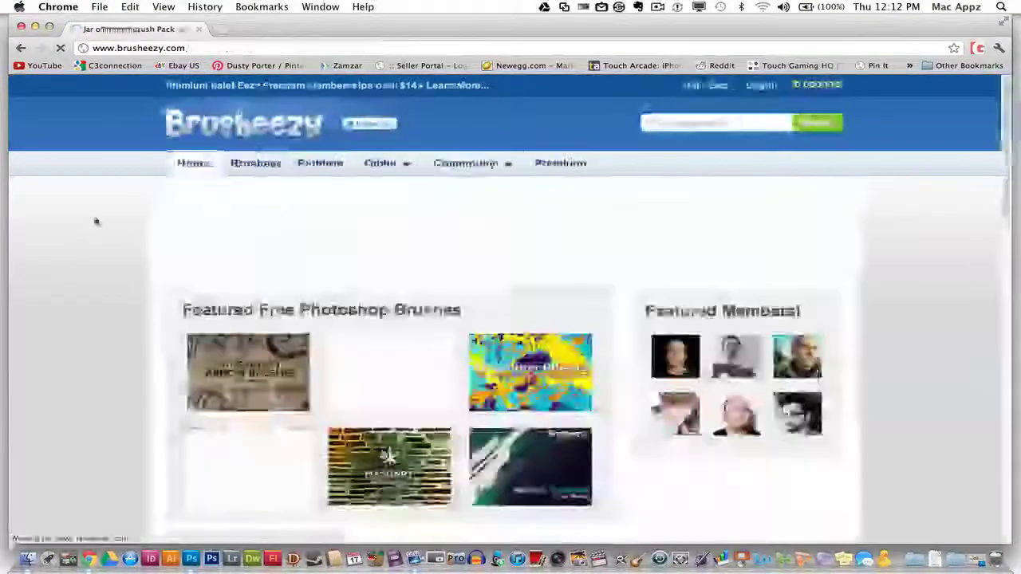
text(Swi)
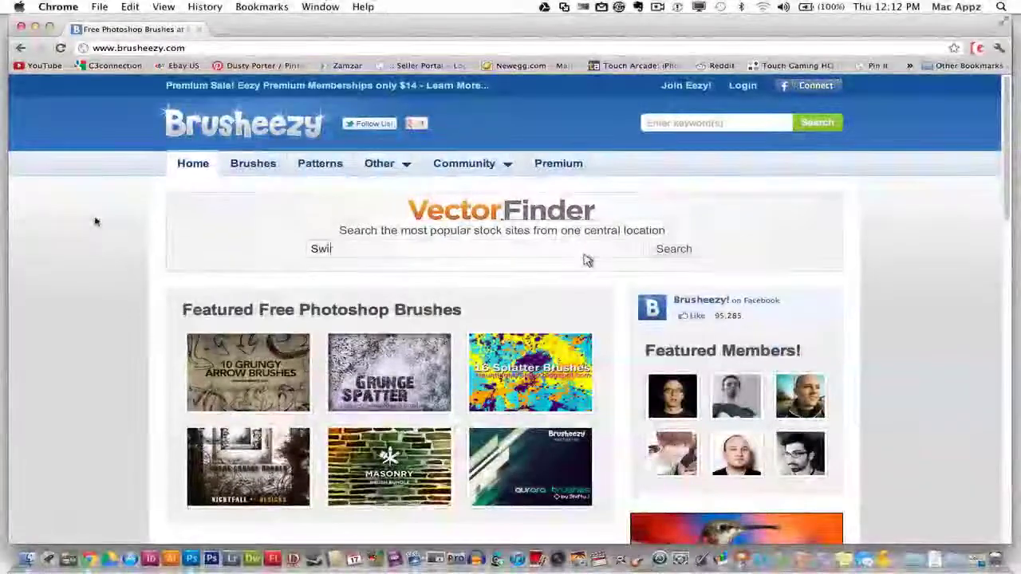
text(rls)
click(679, 257)
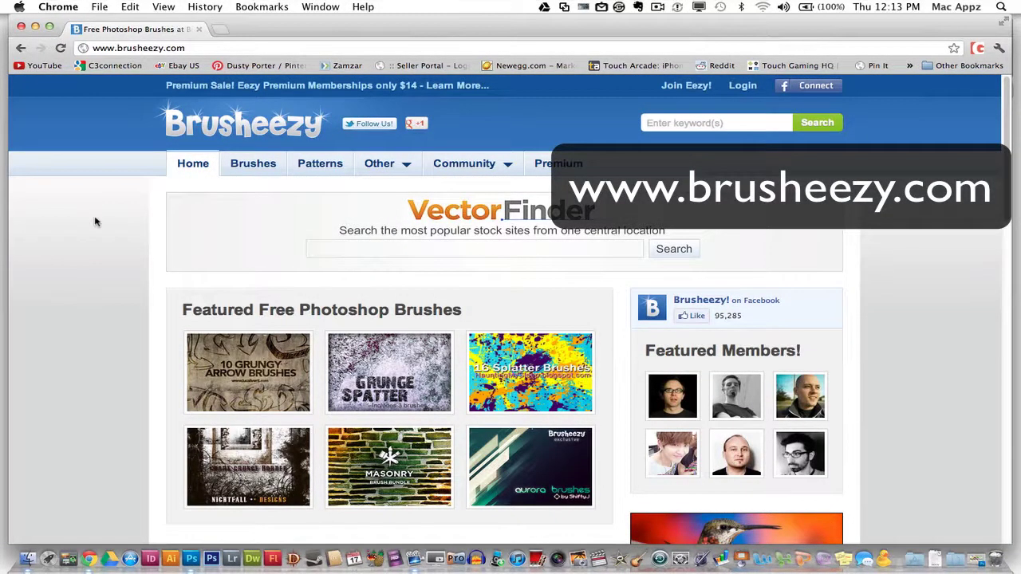
scroll(94, 222, down, 1)
scroll(94, 221, down, 3)
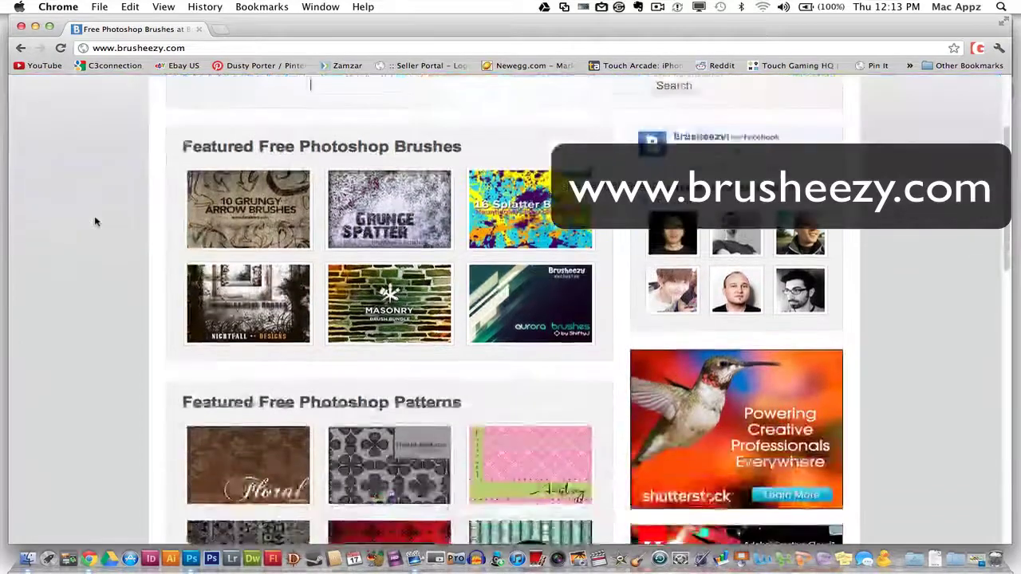
scroll(95, 221, down, 7)
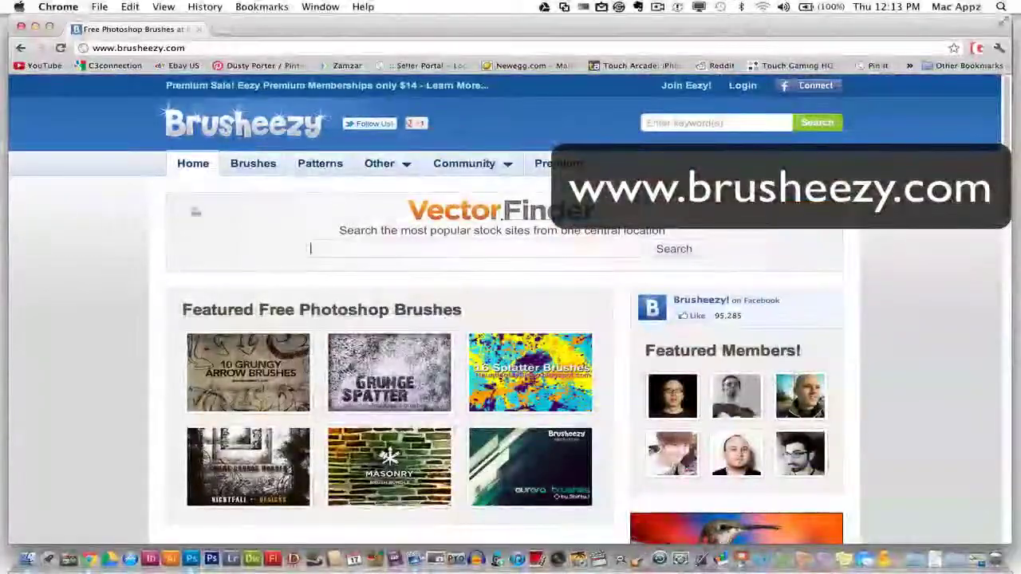
Open the Photoshop brushes listing filtered to all versions, sorted most popular first
click(248, 165)
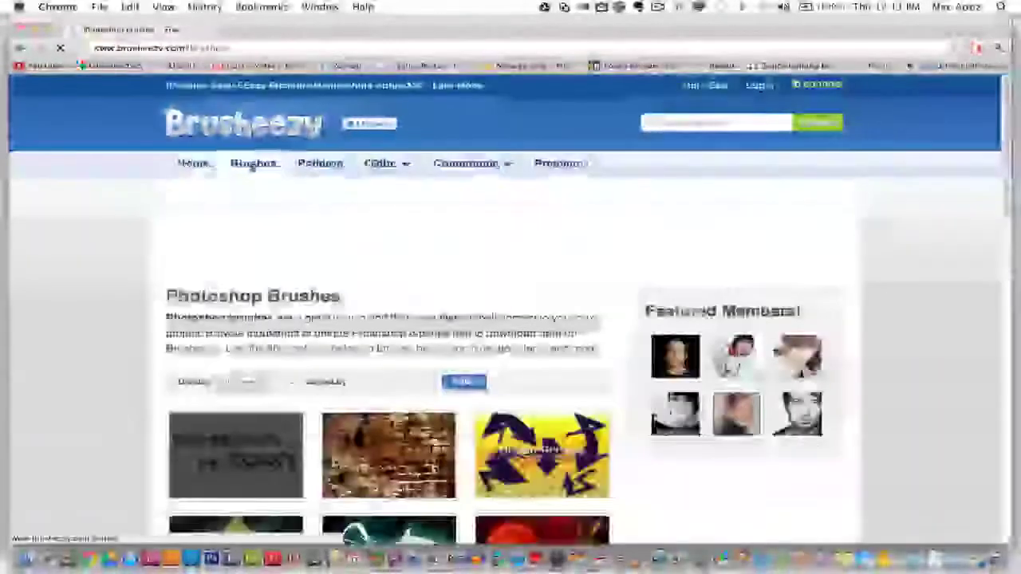
scroll(309, 169, down, 2)
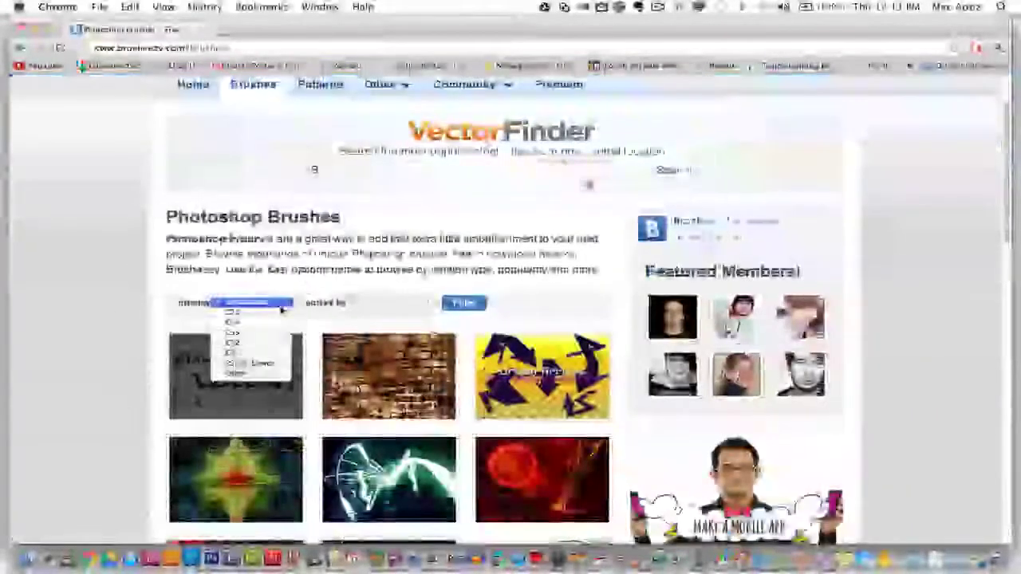
text(Swirls)
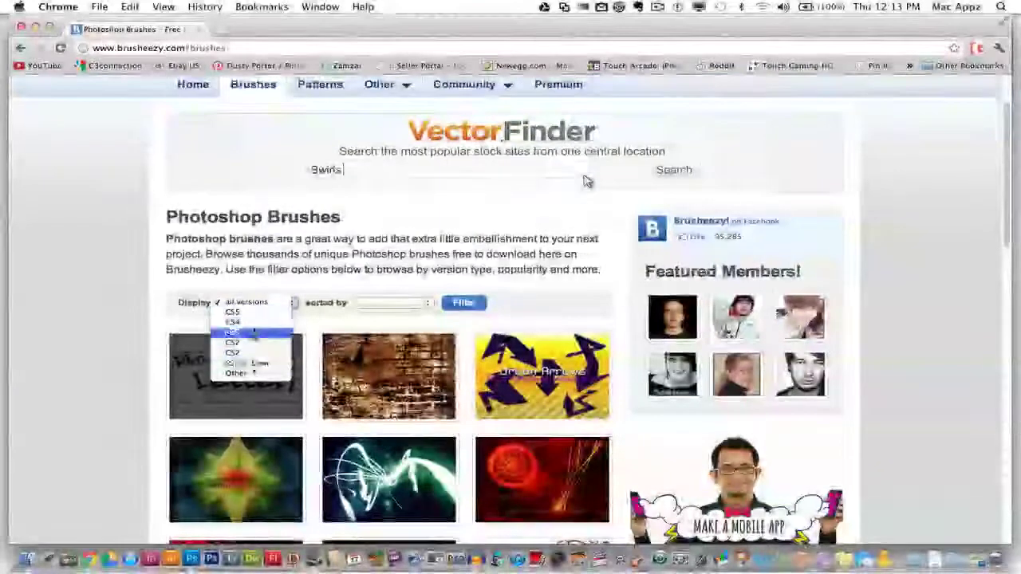
click(383, 303)
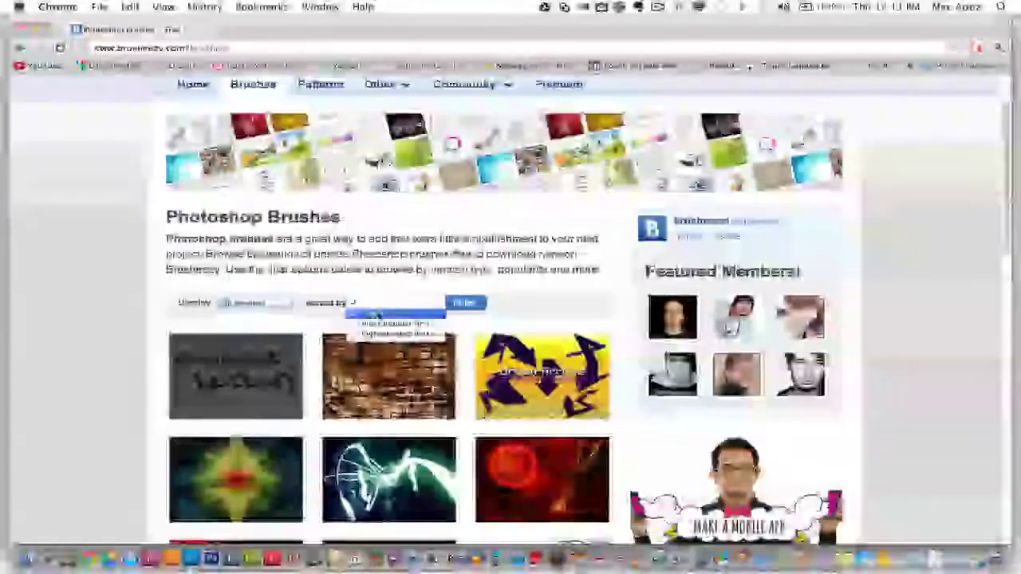
click(390, 323)
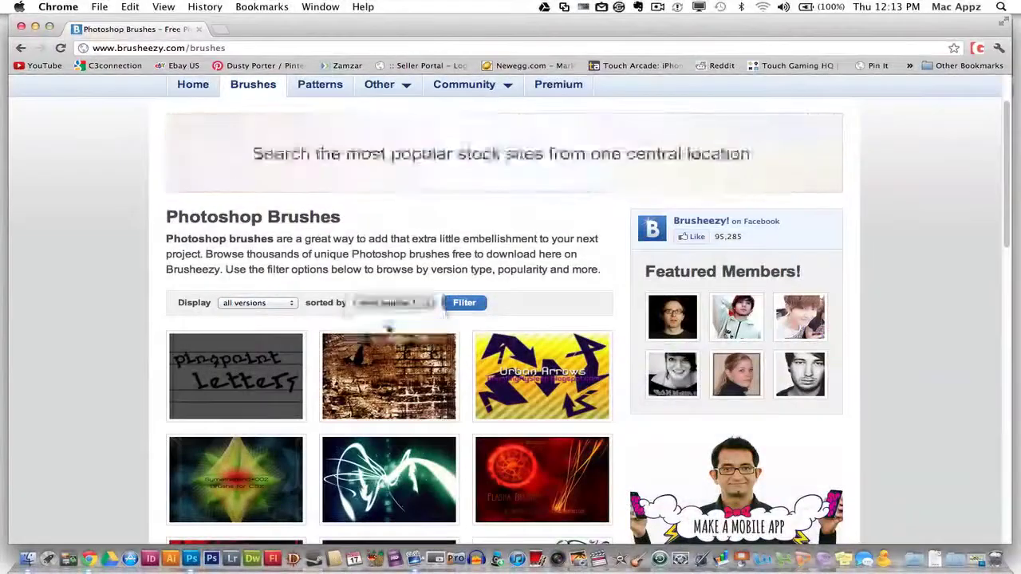
click(463, 304)
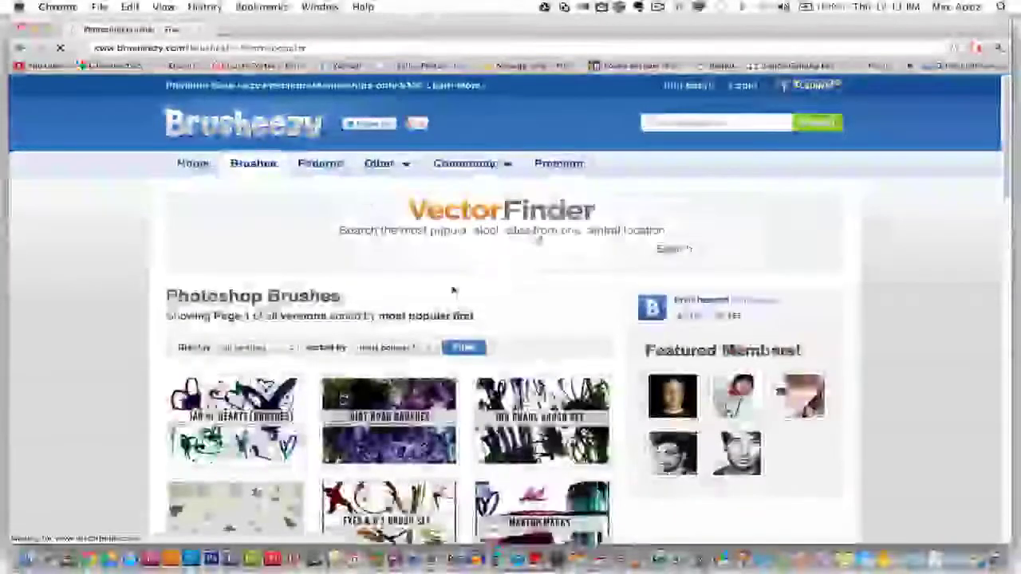
scroll(562, 245, down, 4)
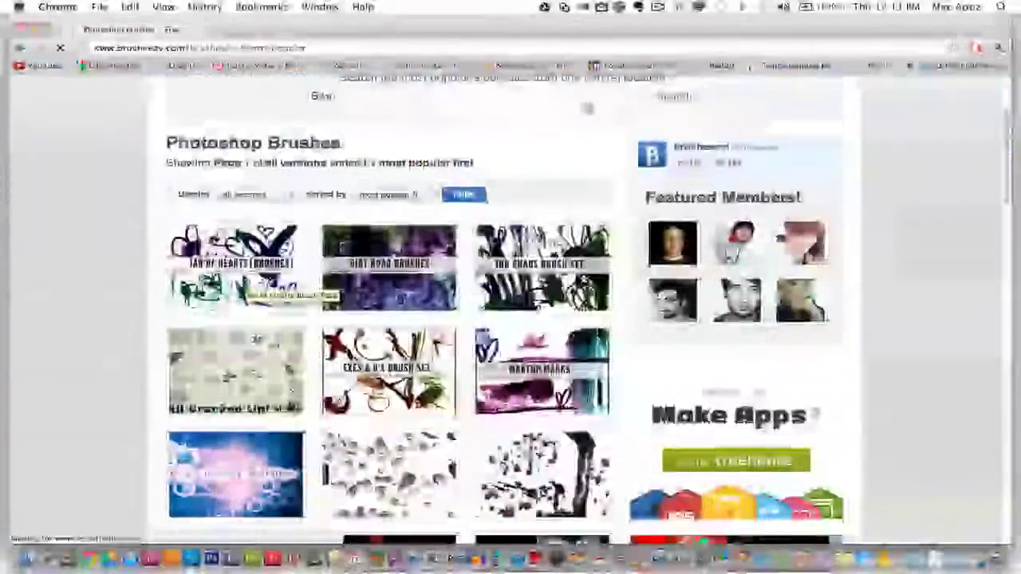
Open the Jar of Hearts Brush Pack page and view its enlarged preview
click(243, 263)
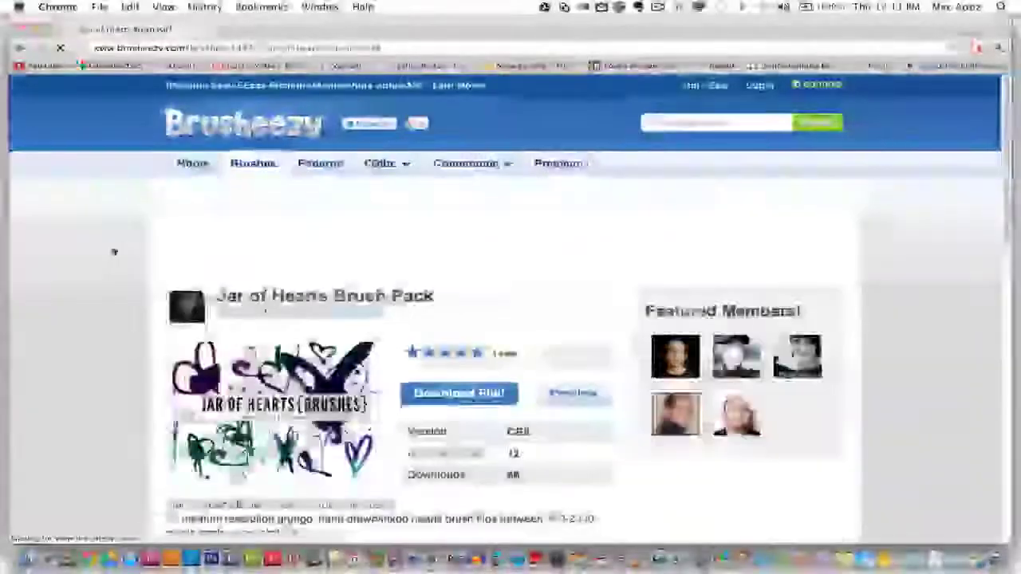
scroll(586, 91, down, 4)
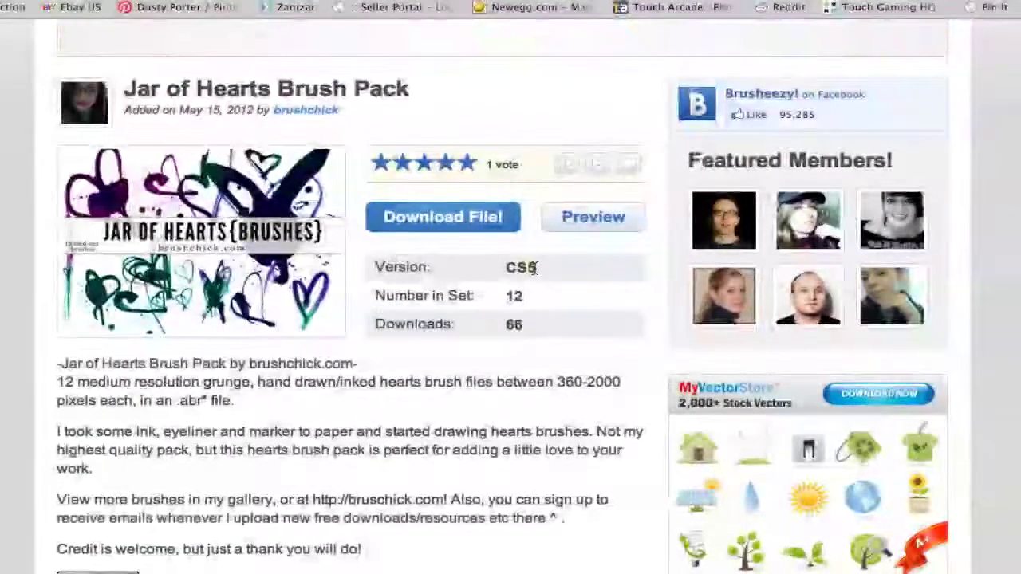
scroll(197, 322, up, 2)
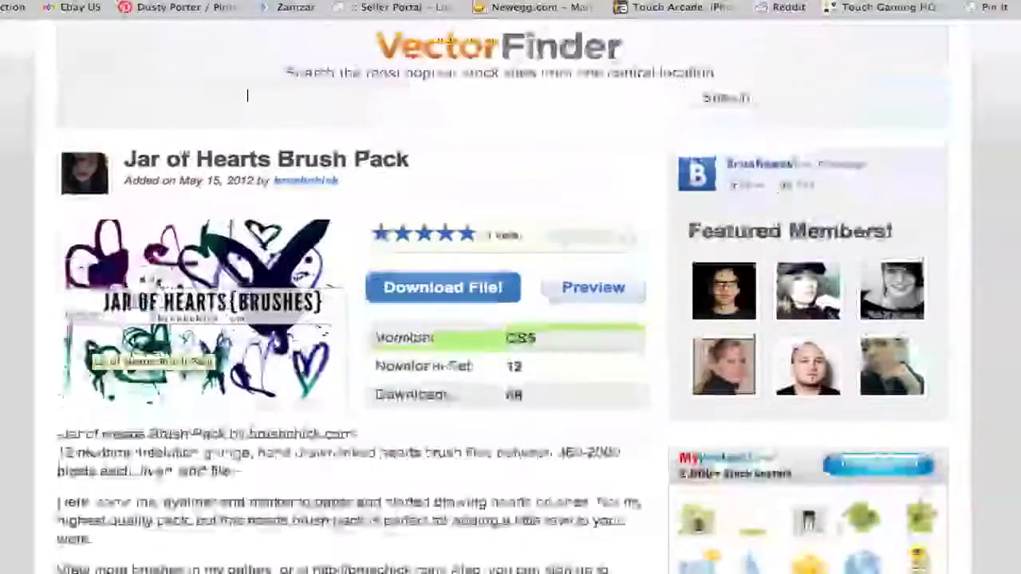
scroll(196, 322, down, 4)
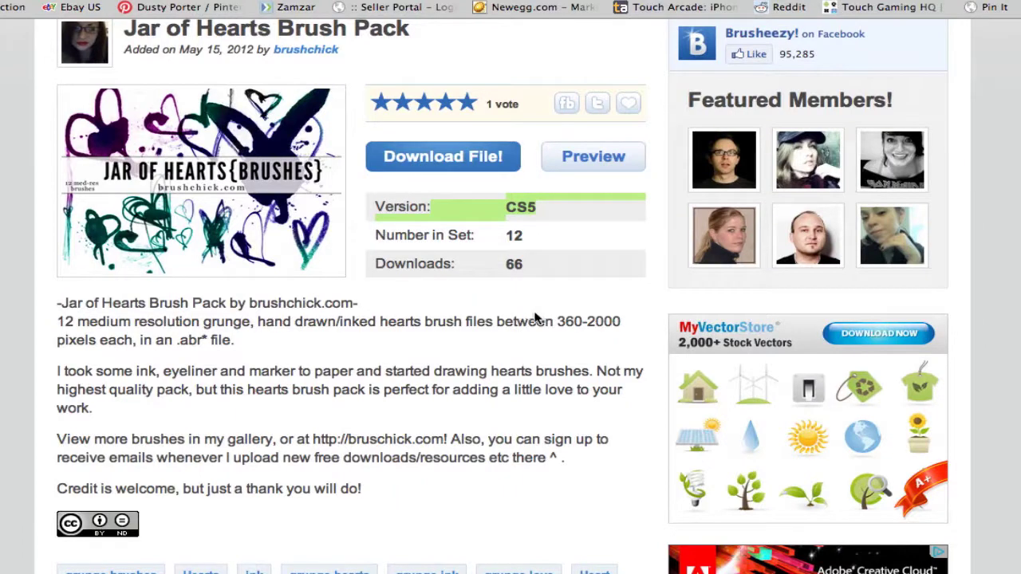
click(592, 155)
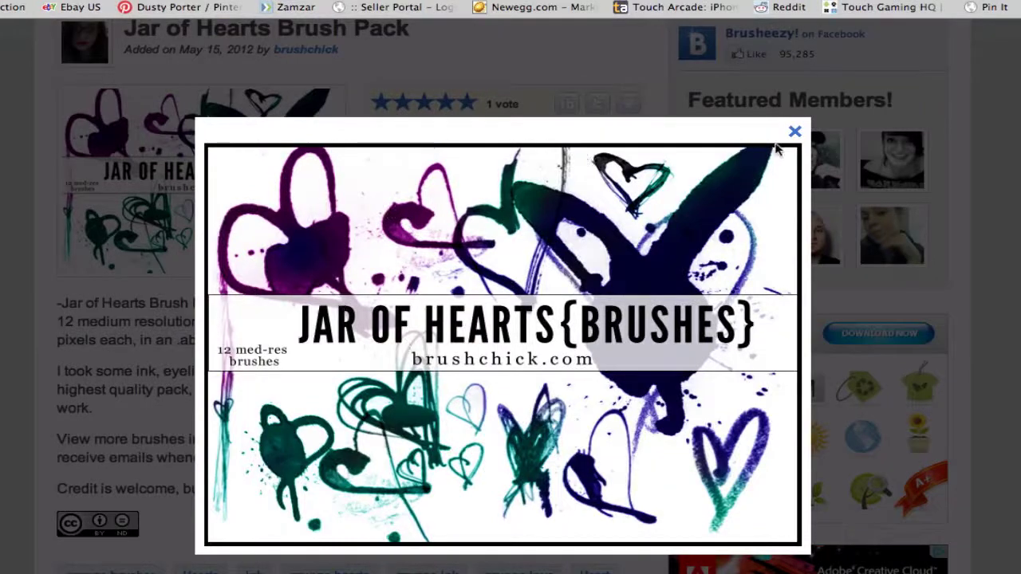
click(794, 131)
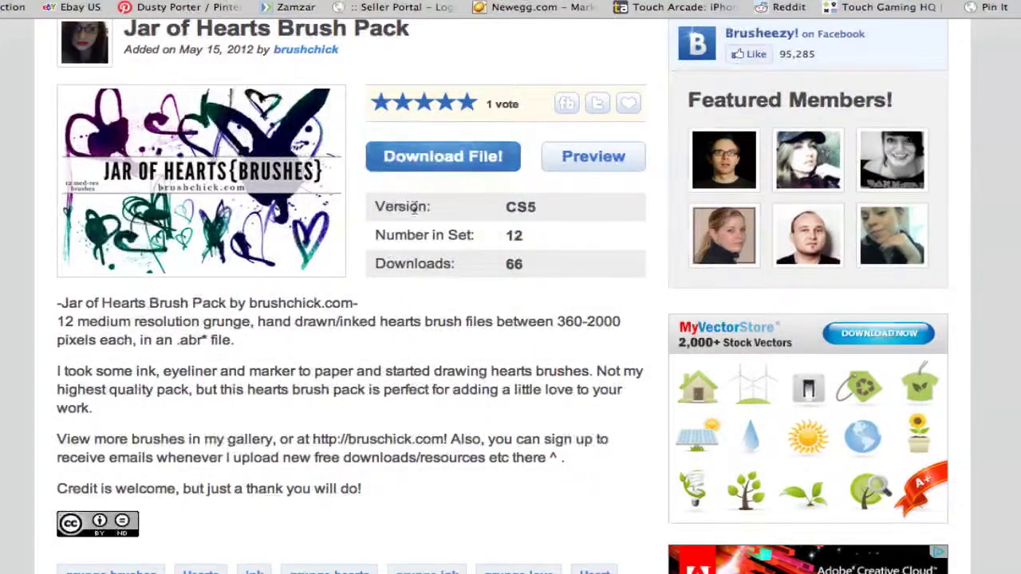
Download the Jar of Hearts brush pack zip and reveal it in Finder
click(418, 158)
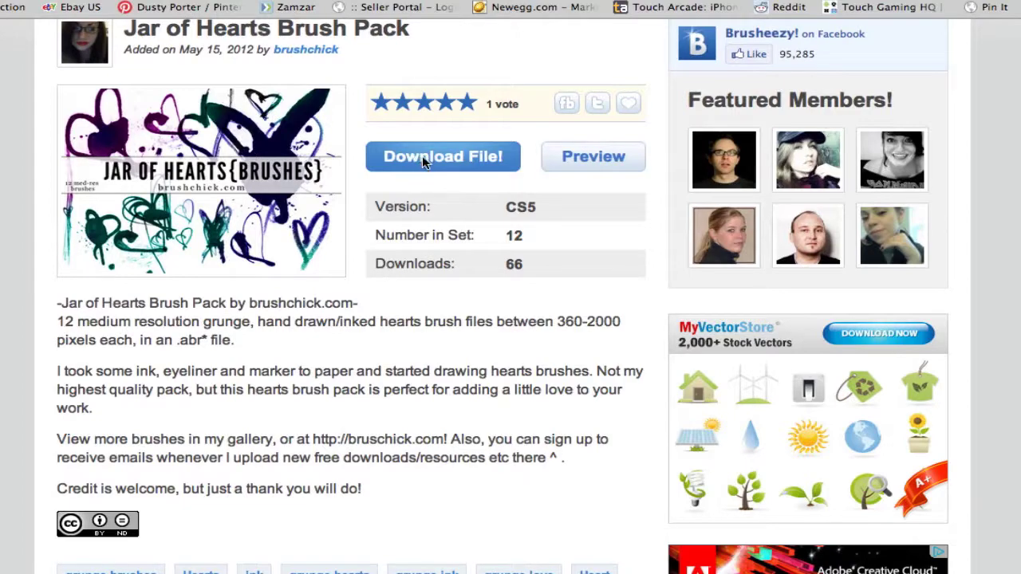
click(424, 161)
scroll(422, 156, down, 1)
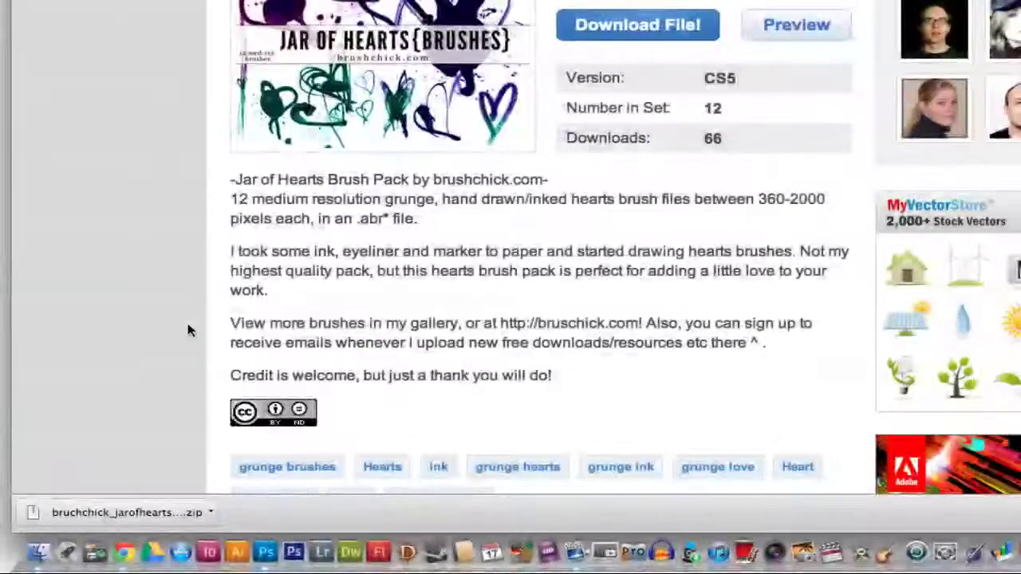
click(211, 513)
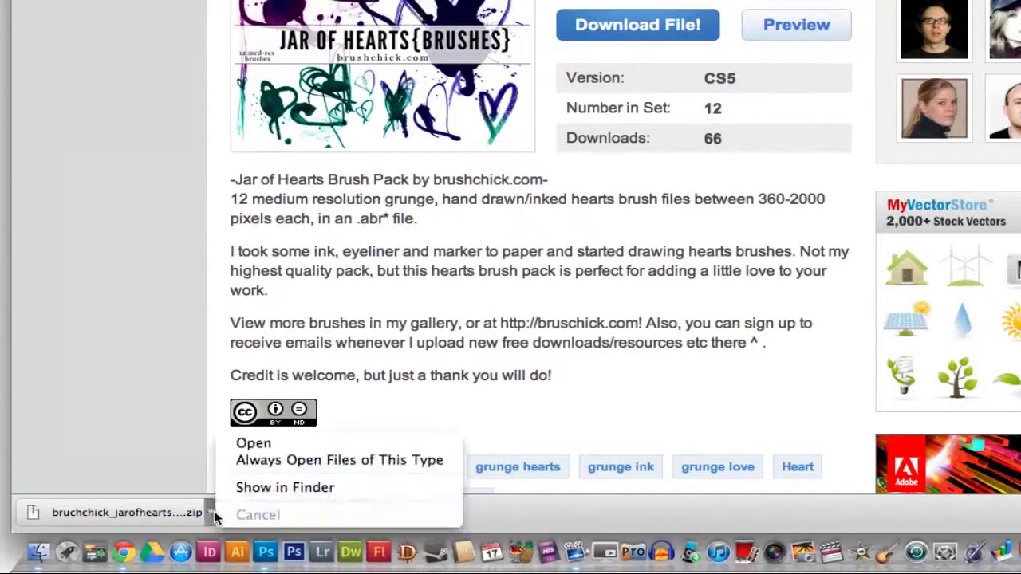
click(260, 487)
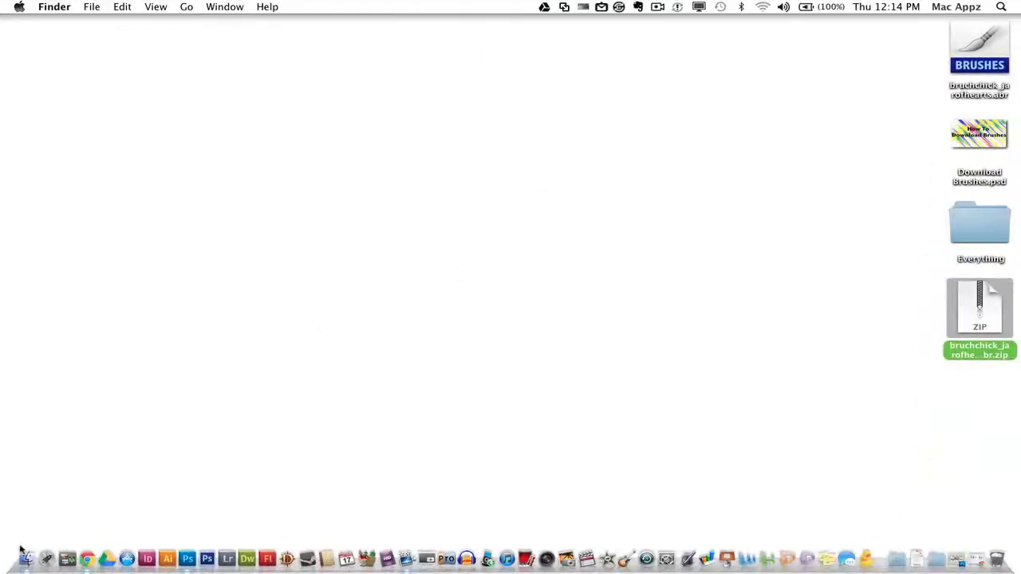
Open a new Finder window from the Dock, showing All My Files
click(26, 550)
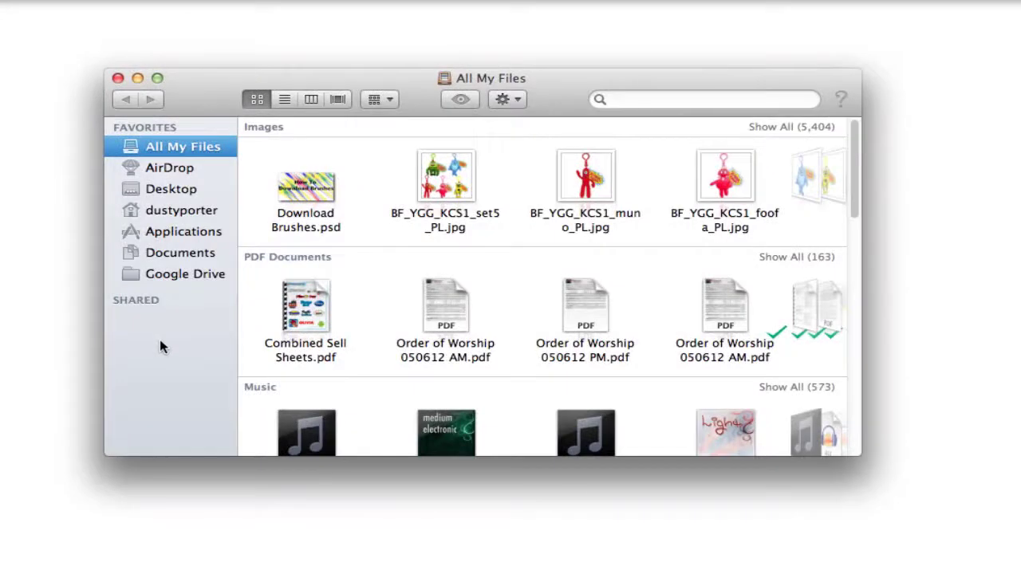
Go to Applications and open the Adobe Photoshop CS5 folder
click(180, 232)
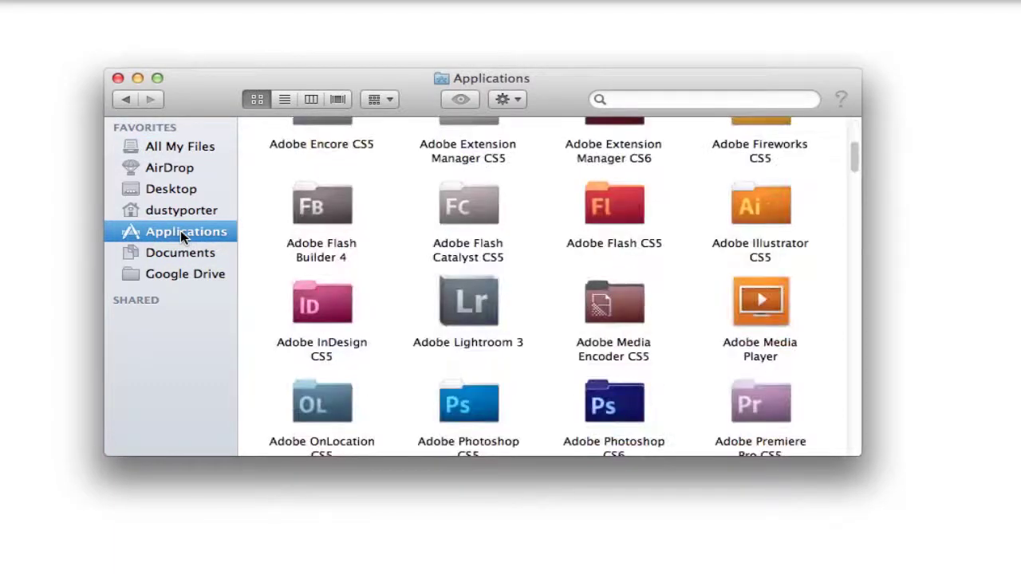
scroll(560, 327, down, 5)
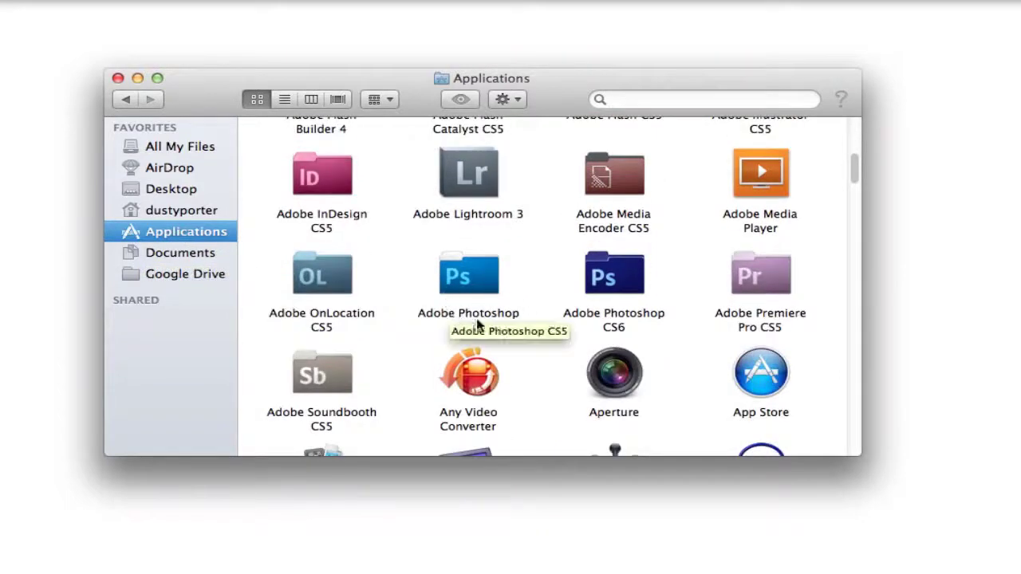
scroll(536, 319, up, 5)
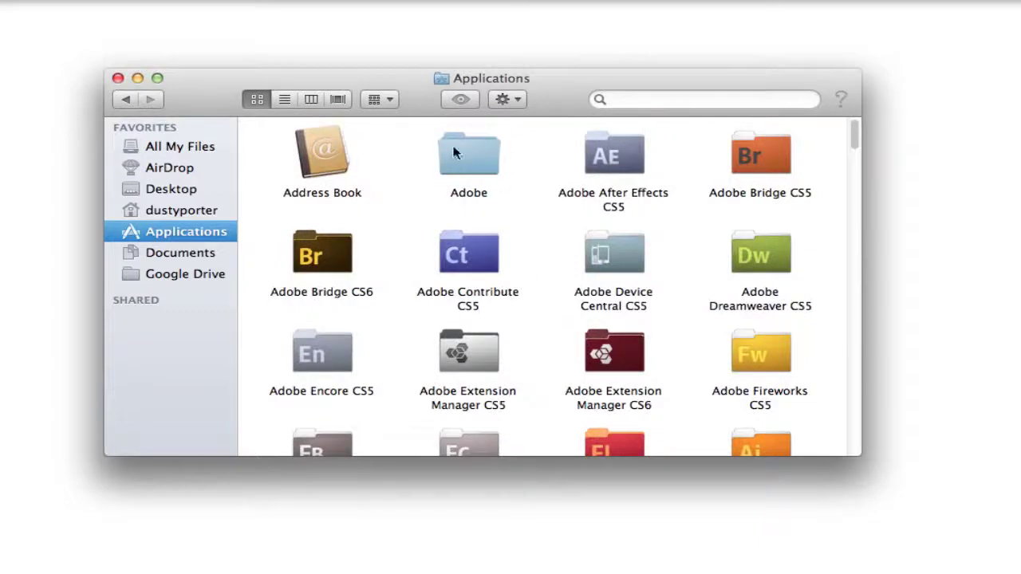
scroll(528, 287, down, 10)
scroll(528, 299, up, 8)
scroll(528, 307, down, 2)
double_click(468, 395)
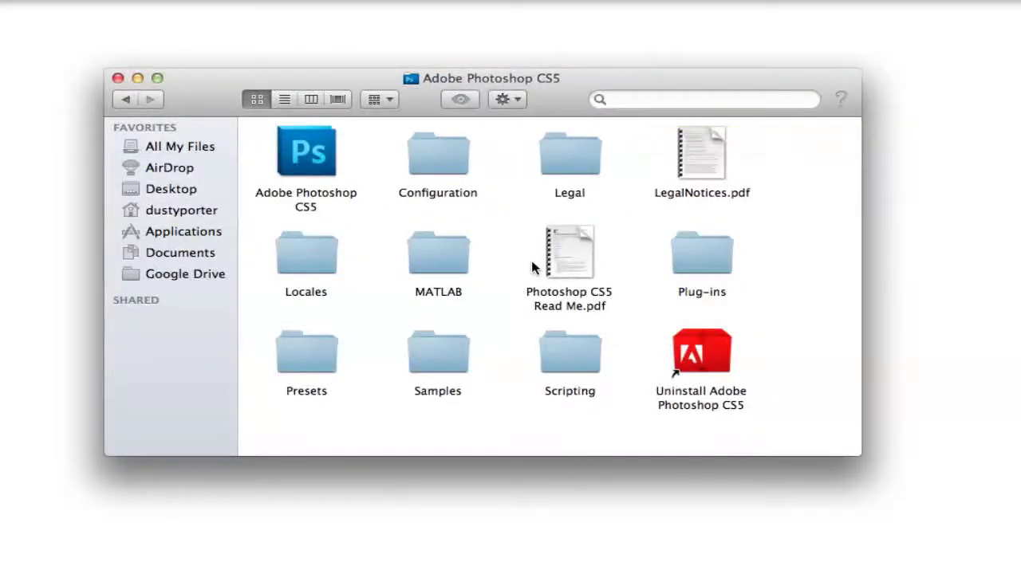
Navigate into Presets › Brushes and browse its .abr files
double_click(307, 355)
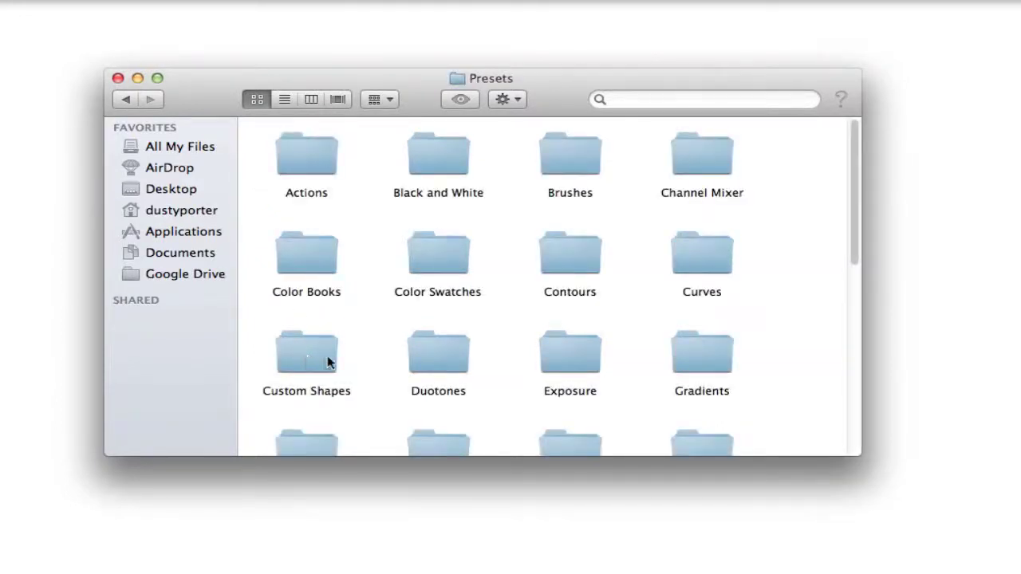
double_click(565, 159)
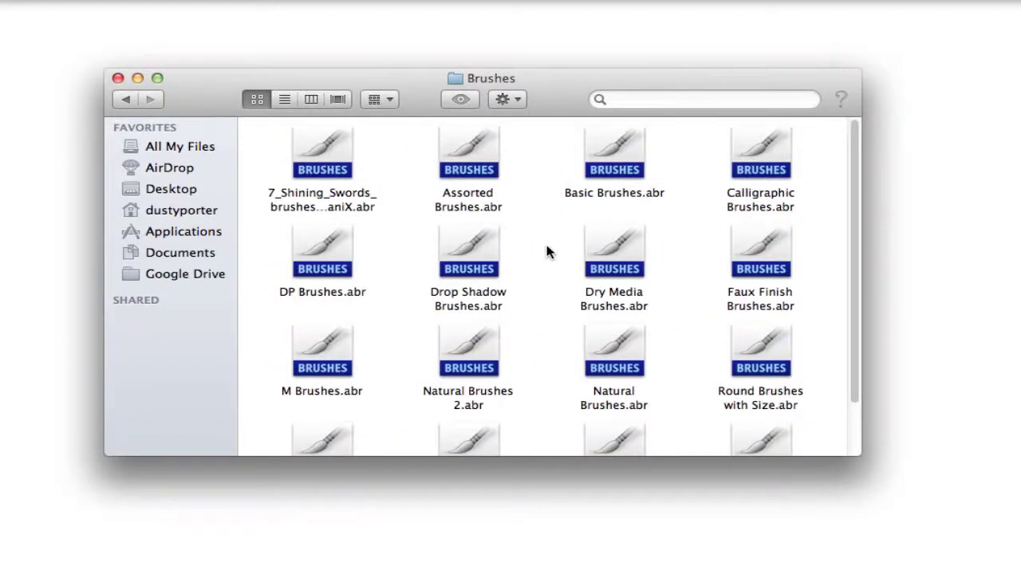
scroll(547, 252, down, 3)
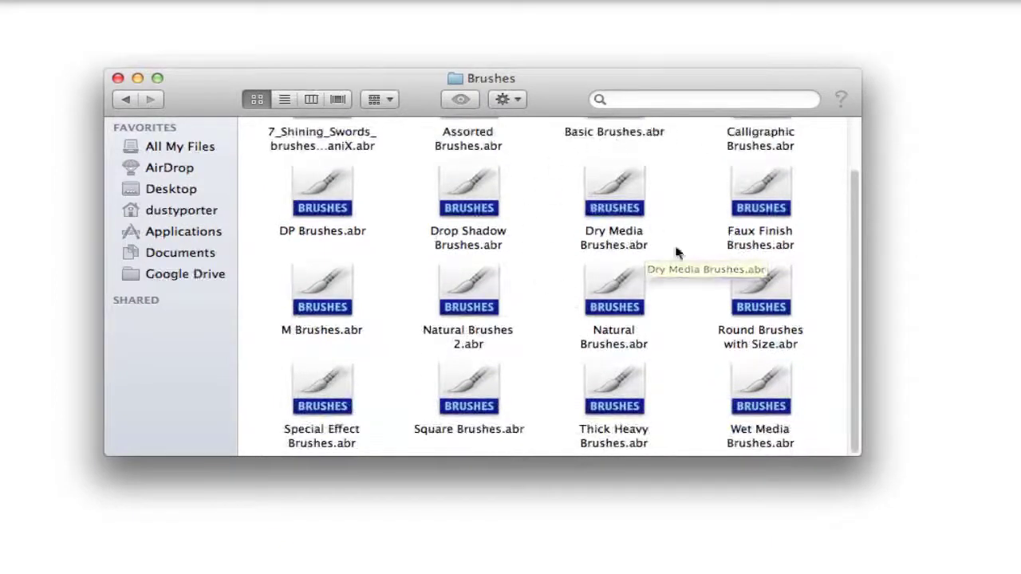
scroll(527, 298, up, 2)
scroll(529, 299, down, 2)
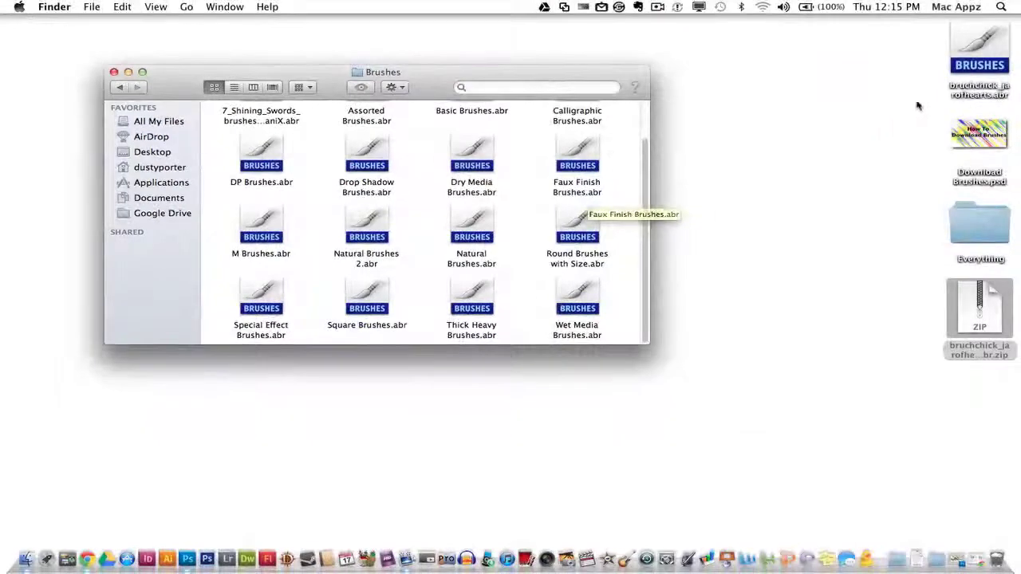
Copy bruchchick_jarofhearts.abr from the desktop into Brushes and double-click it to load into Photoshop
click(983, 94)
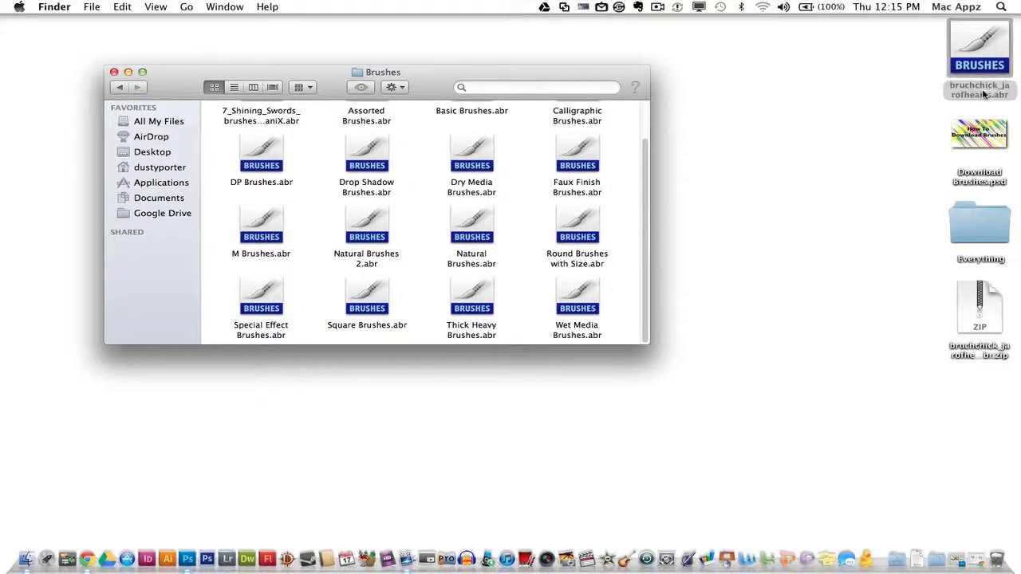
mouse_move(978, 94)
mouse_down()
mouse_move(529, 218)
mouse_move(524, 246)
mouse_up()
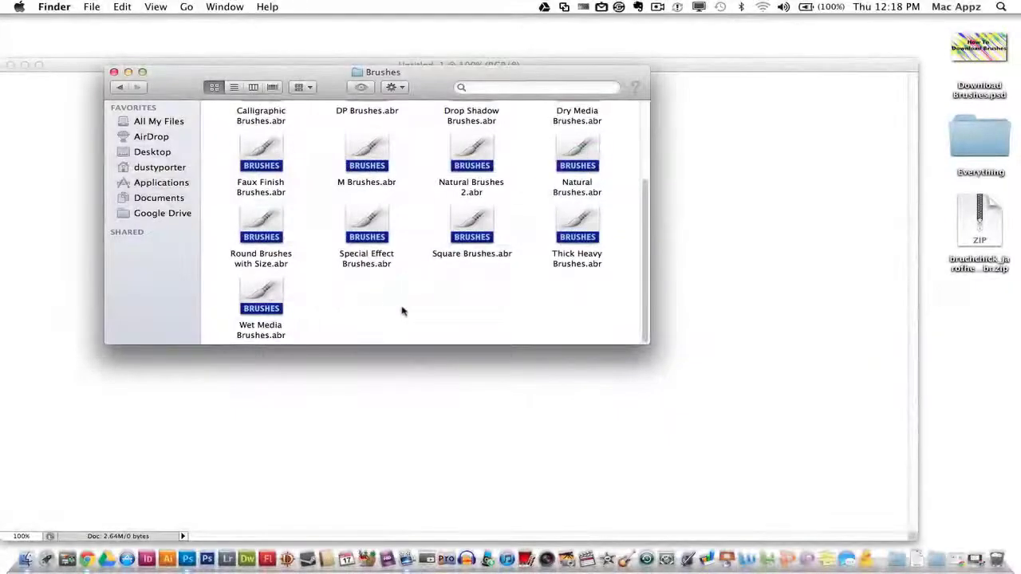
scroll(403, 311, up, 3)
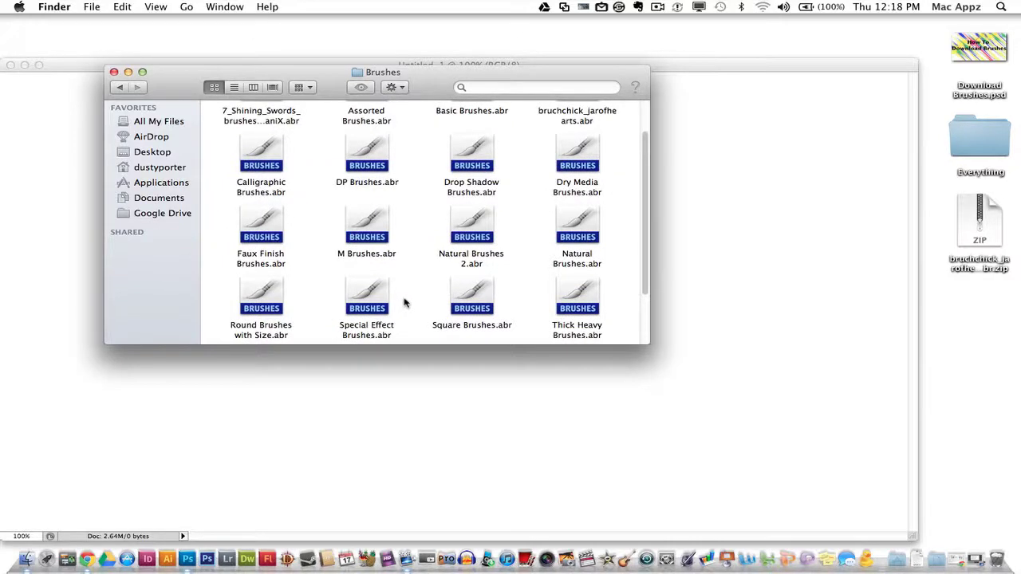
scroll(402, 302, up, 2)
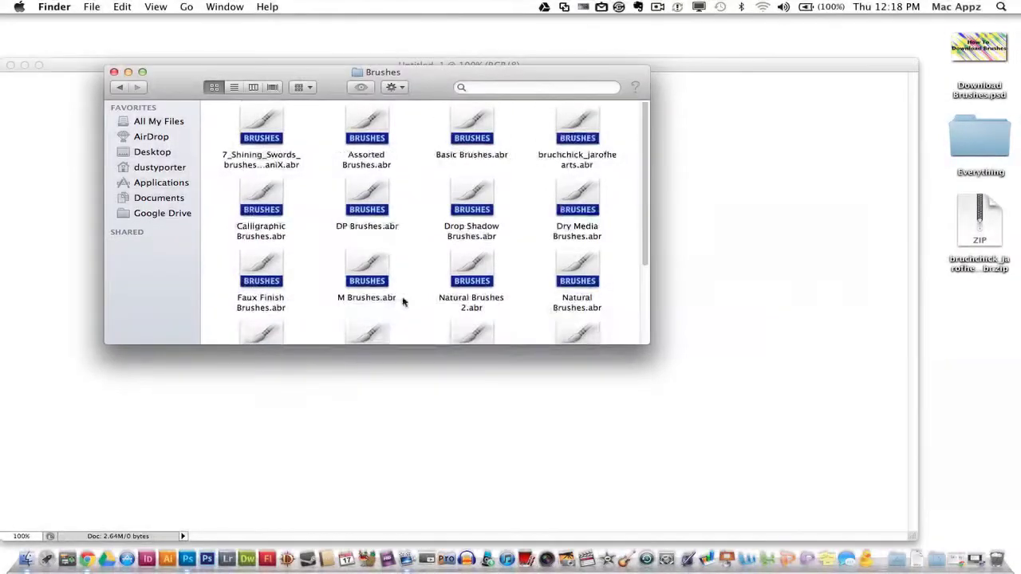
scroll(405, 235, down, 4)
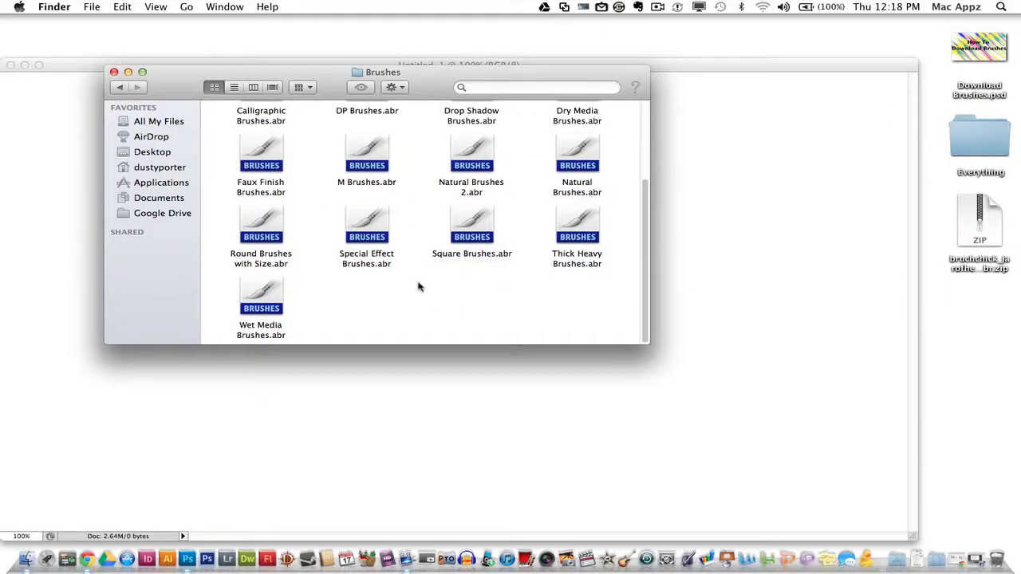
scroll(418, 288, up, 3)
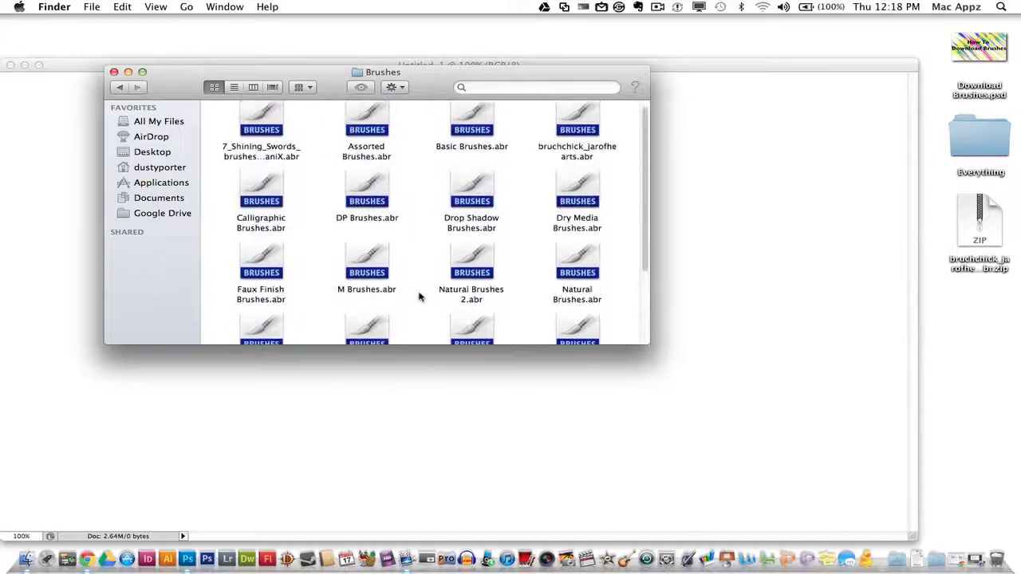
scroll(487, 183, up, 1)
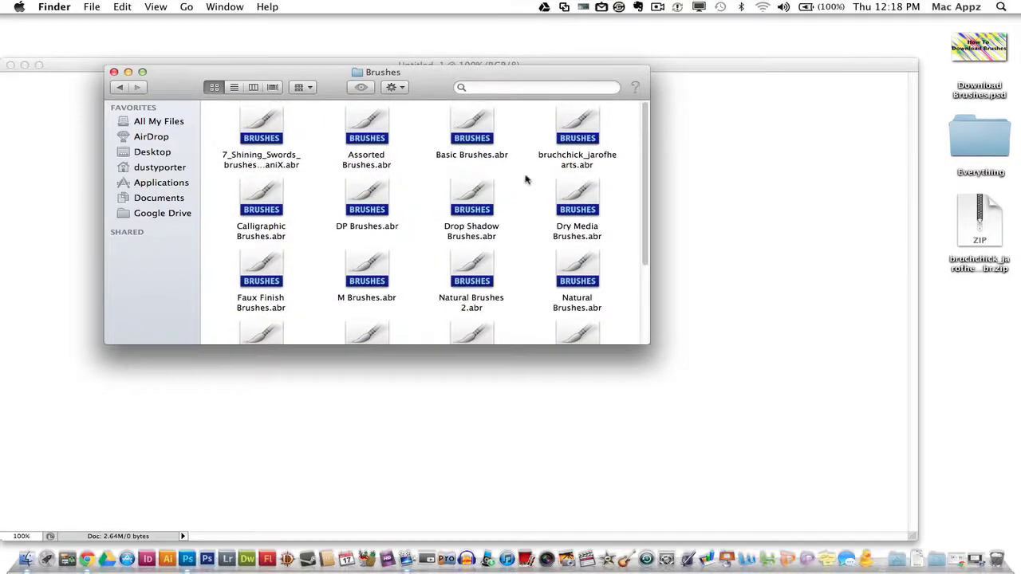
double_click(577, 157)
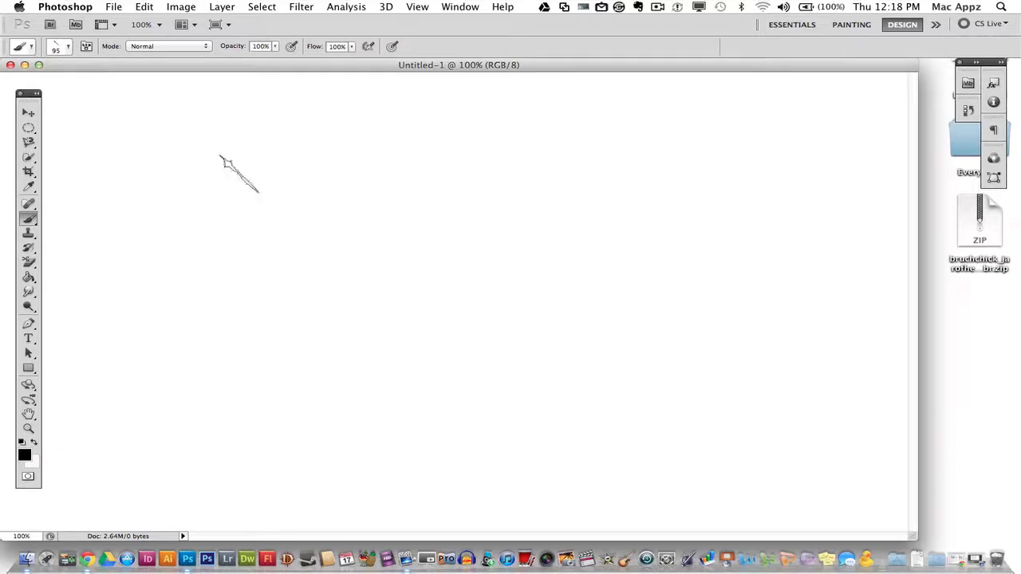
Paint a test stroke near the top of the canvas with the current brush
click(68, 50)
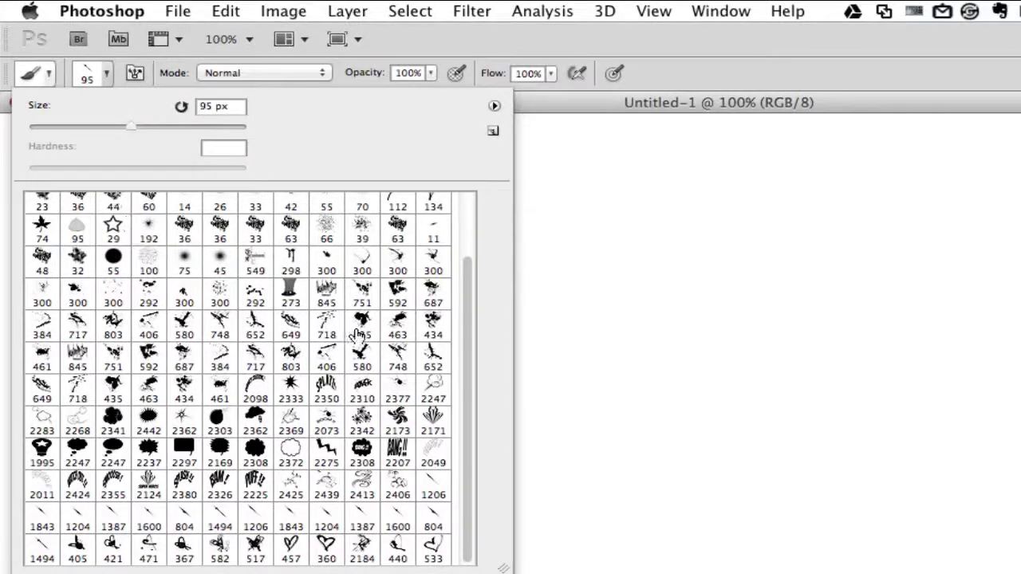
click(578, 123)
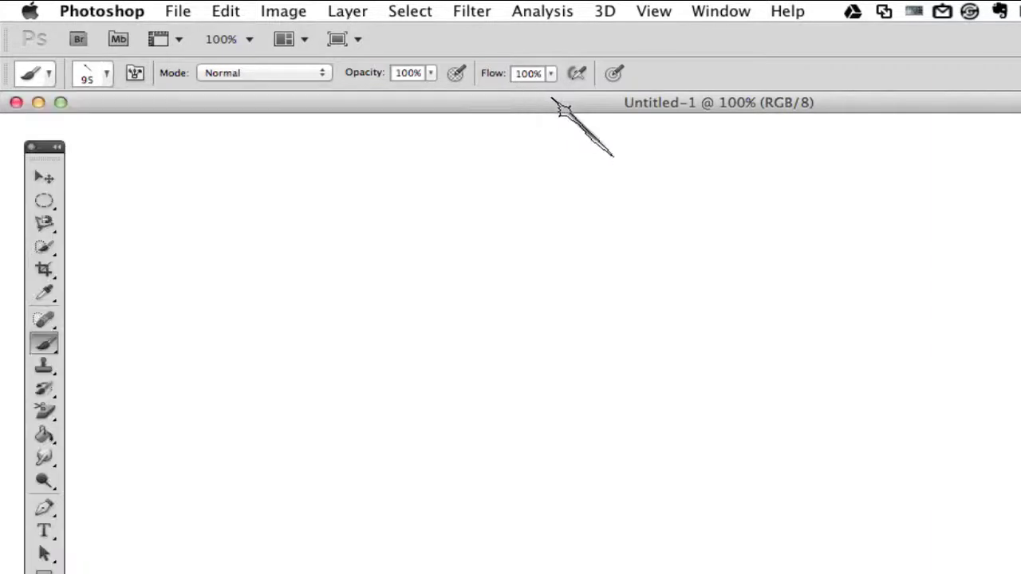
click(579, 124)
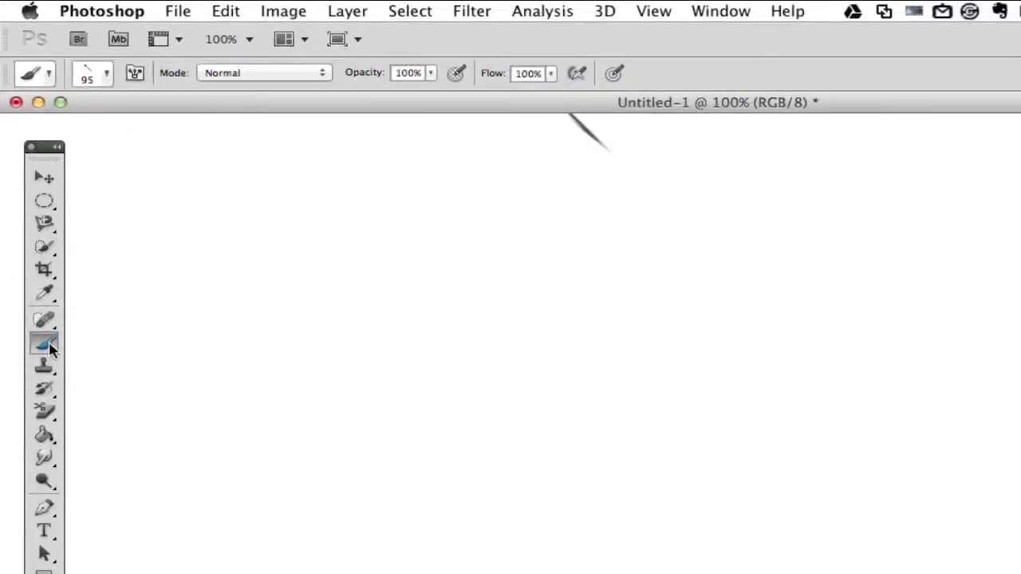
Choose the 457 px heart brush tip and stamp a black heart on the canvas
click(107, 73)
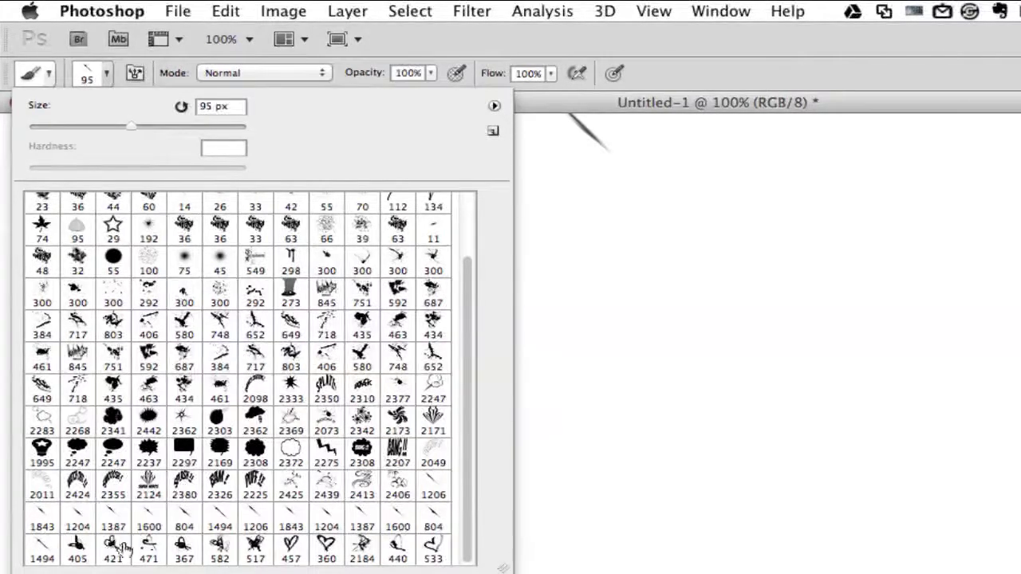
click(290, 550)
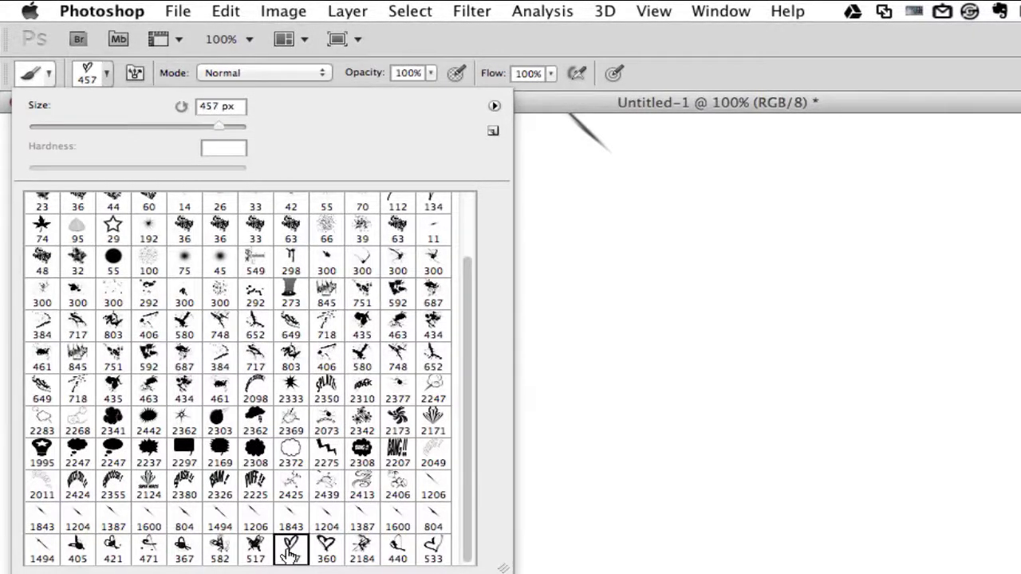
click(606, 383)
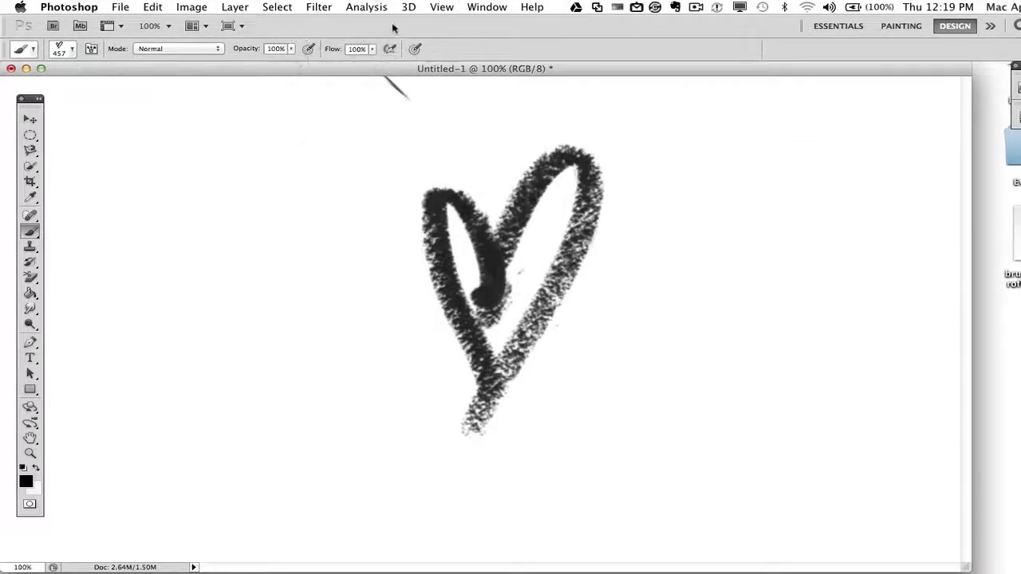
Open the Swatches panel from the Window menu and make magenta the painting colour
click(457, 8)
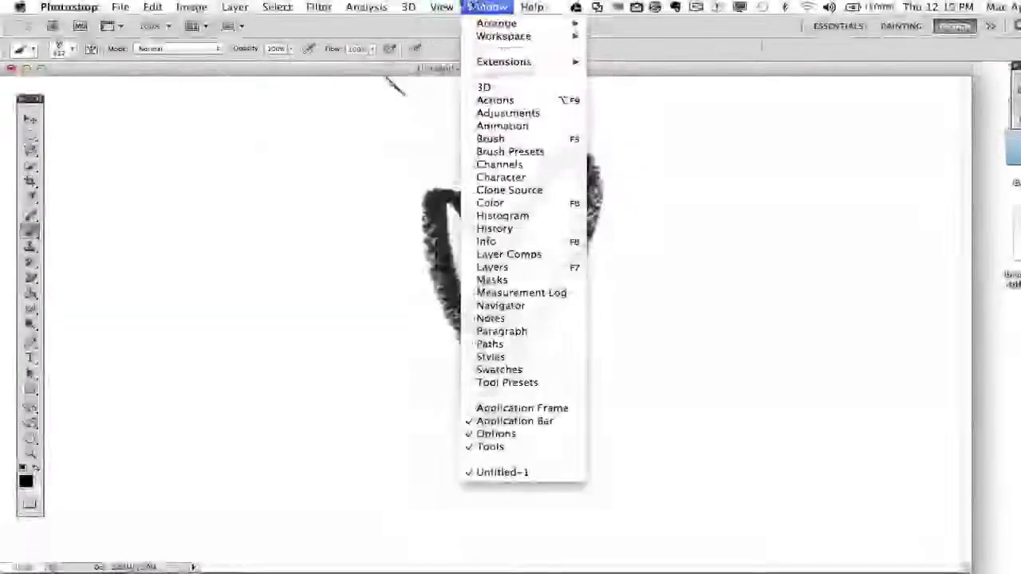
mouse_move(319, 8)
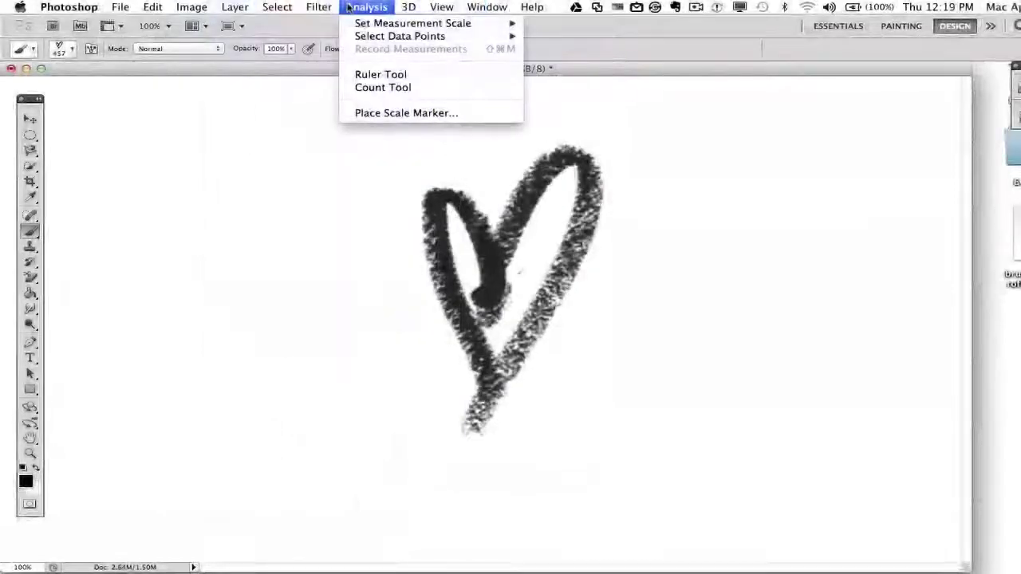
mouse_move(476, 8)
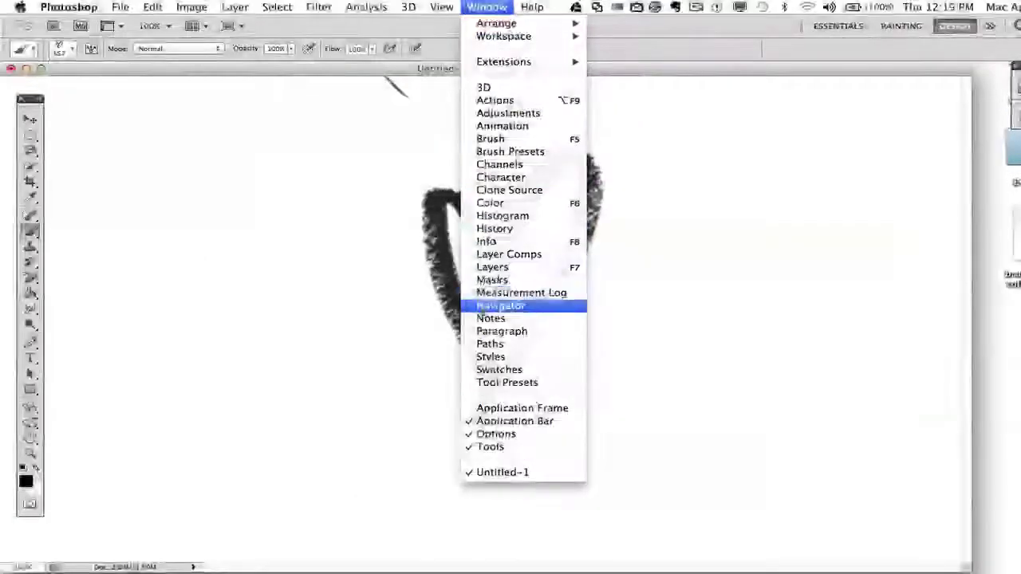
click(493, 370)
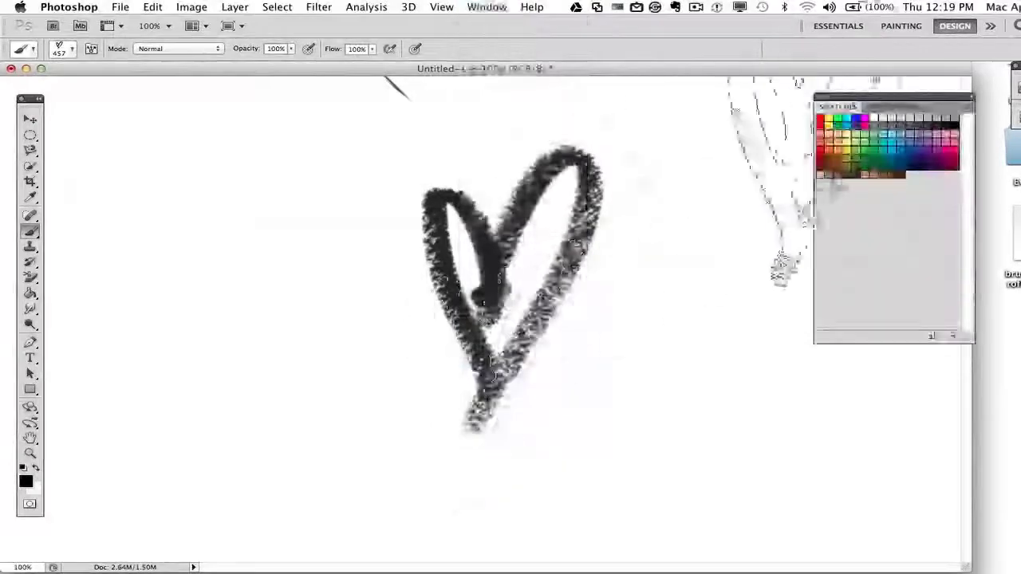
click(863, 120)
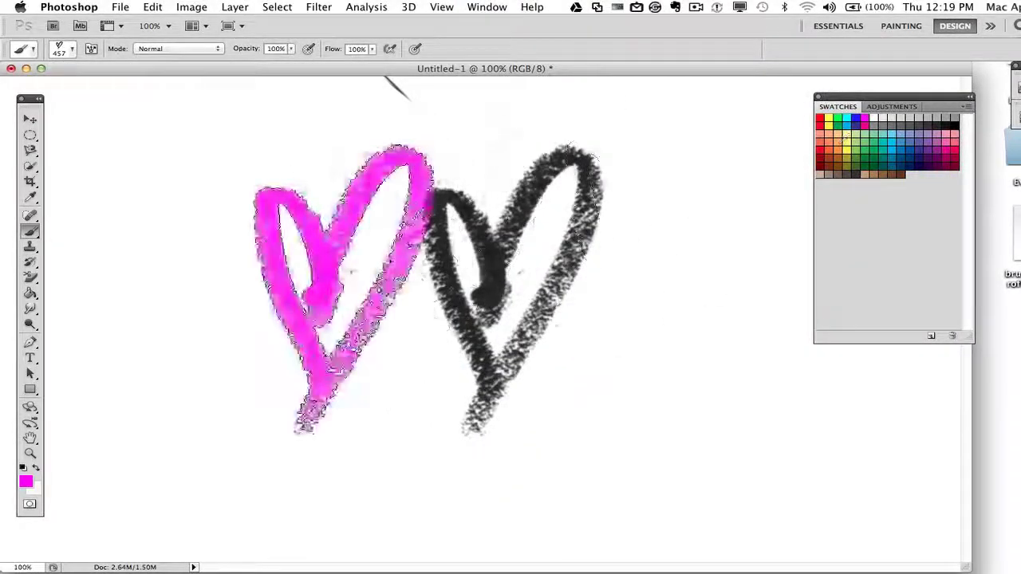